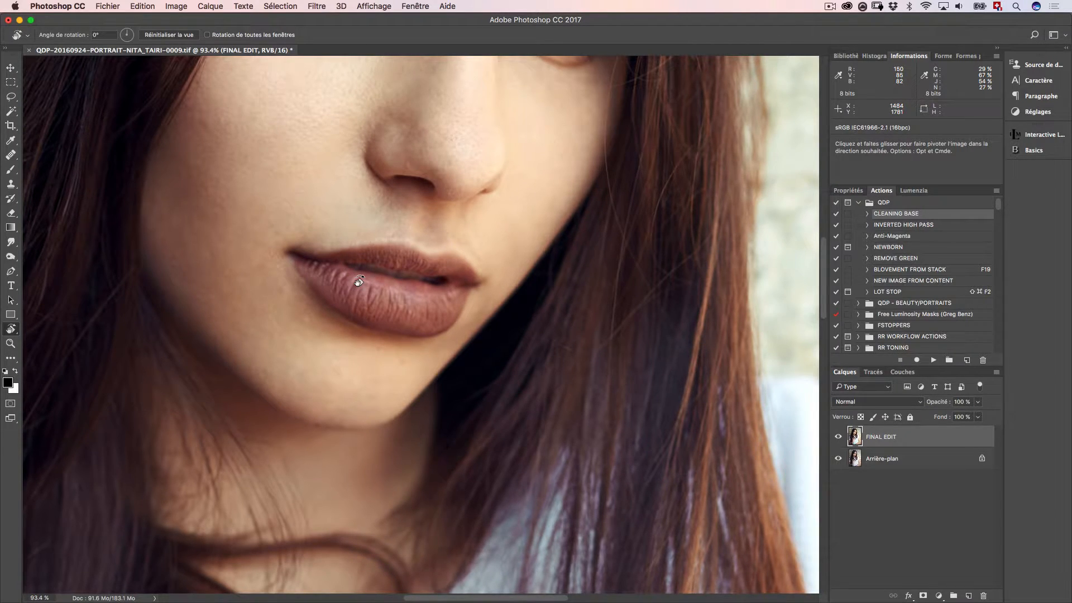
Outline the lower lip on the FINAL EDIT layer with a freehand Lasso selection, slightly beyond its edges.
key("l")
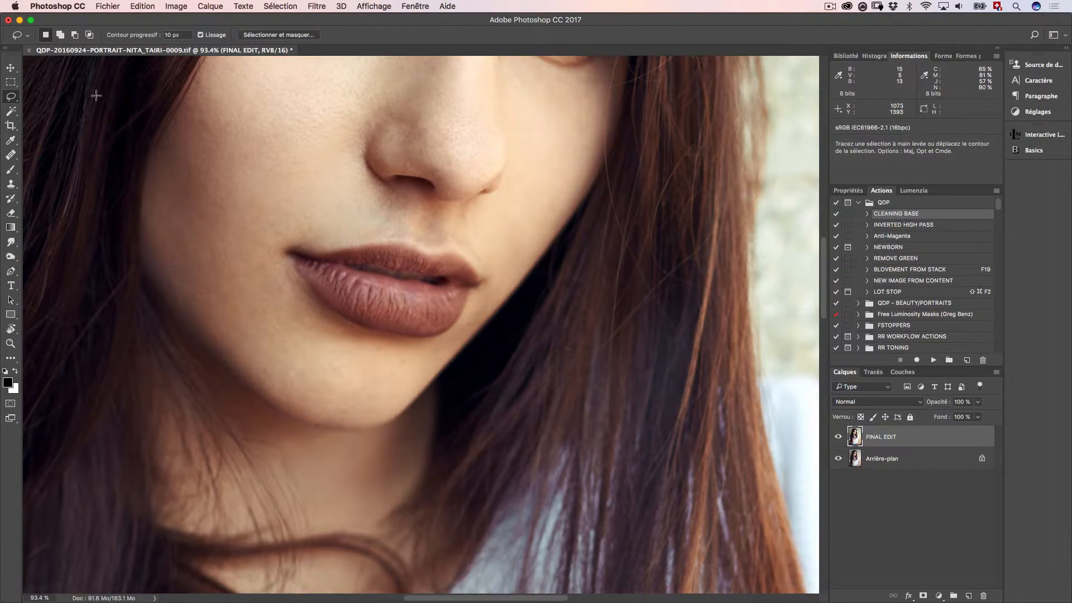
right_click(9, 101)
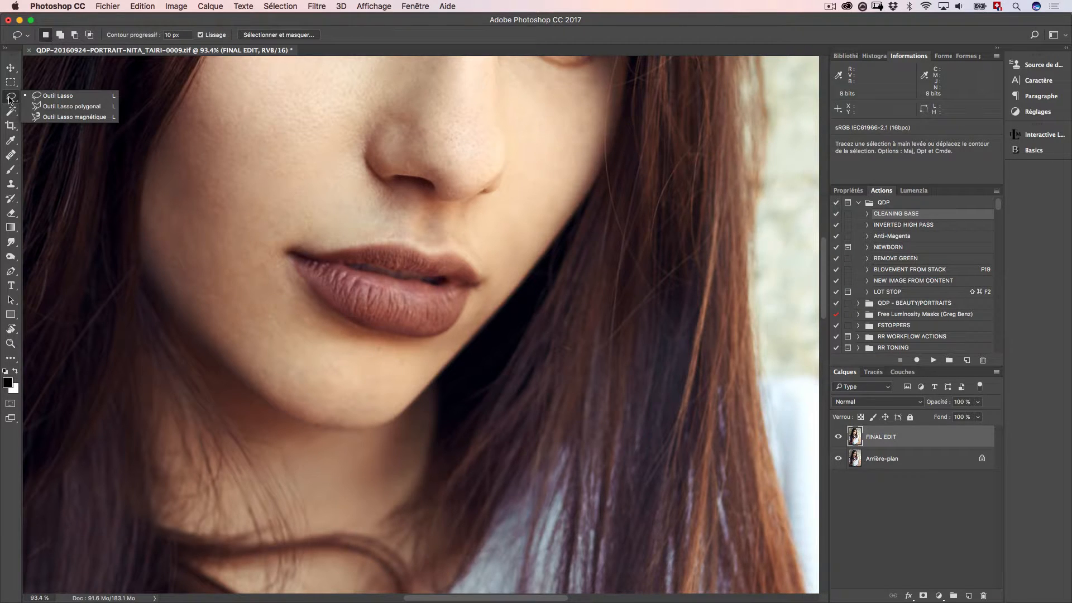
left_click(51, 96)
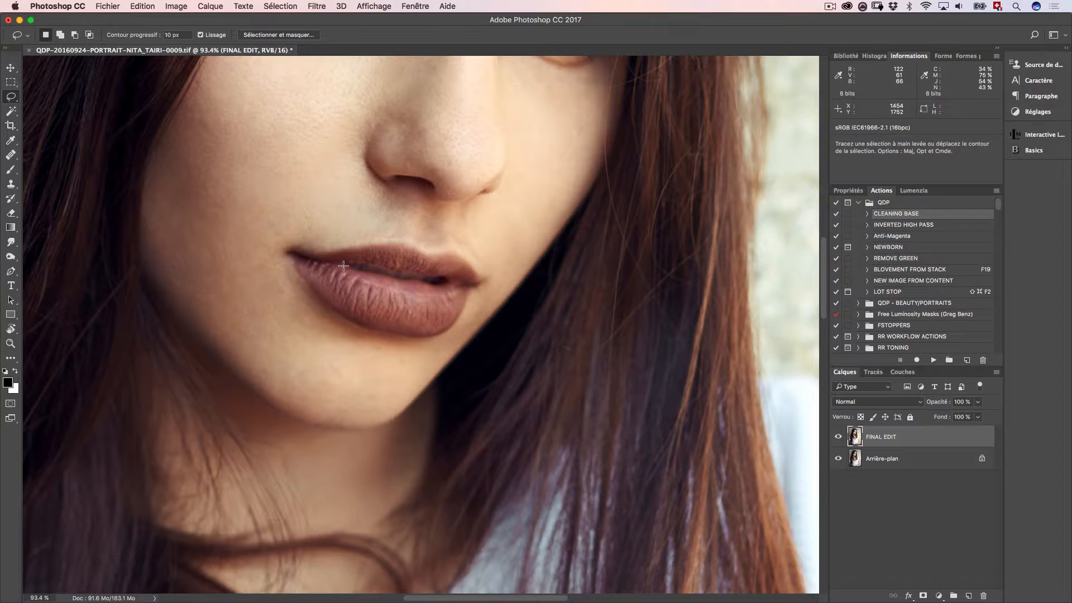
mouse_move(354, 264)
left_mouse_down()
mouse_move(307, 254)
mouse_move(284, 265)
mouse_move(333, 314)
mouse_move(379, 334)
mouse_move(451, 334)
mouse_move(479, 294)
mouse_move(355, 263)
mouse_move(419, 286)
mouse_move(391, 274)
left_mouse_up()
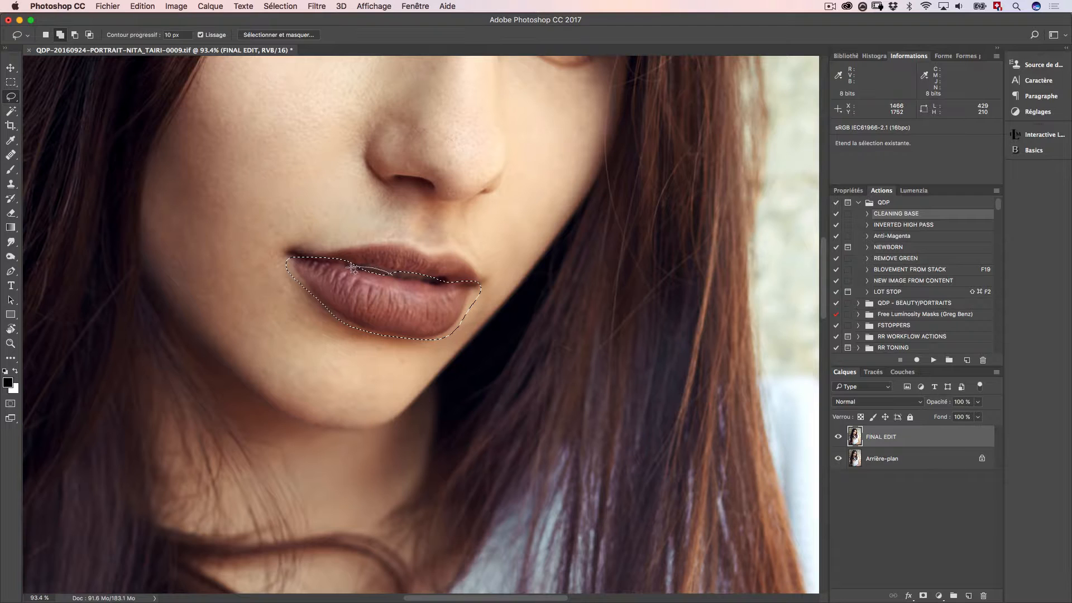
key("shift")
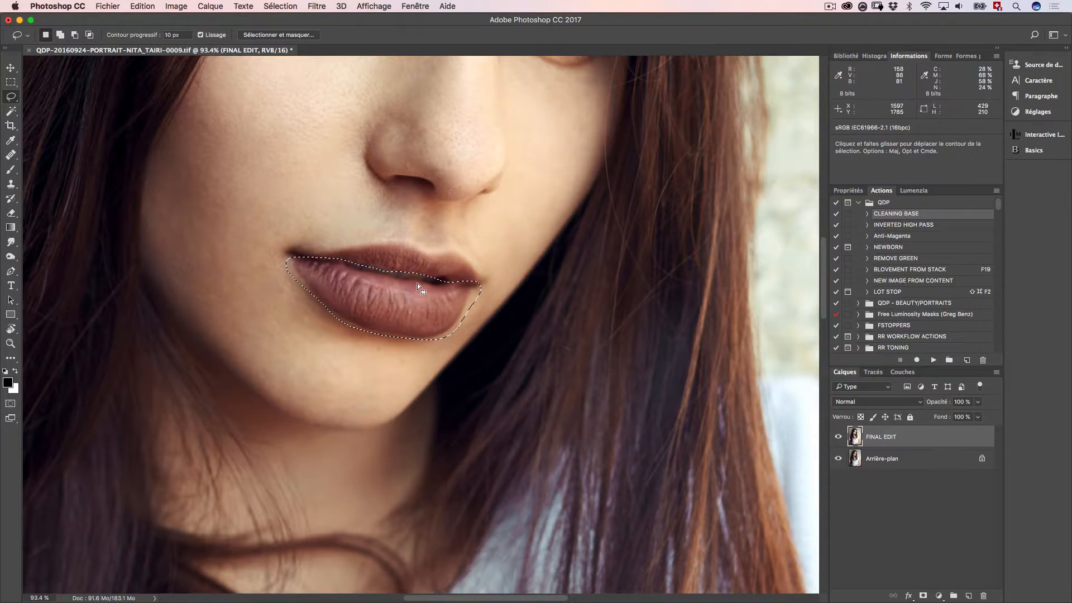
key("shift")
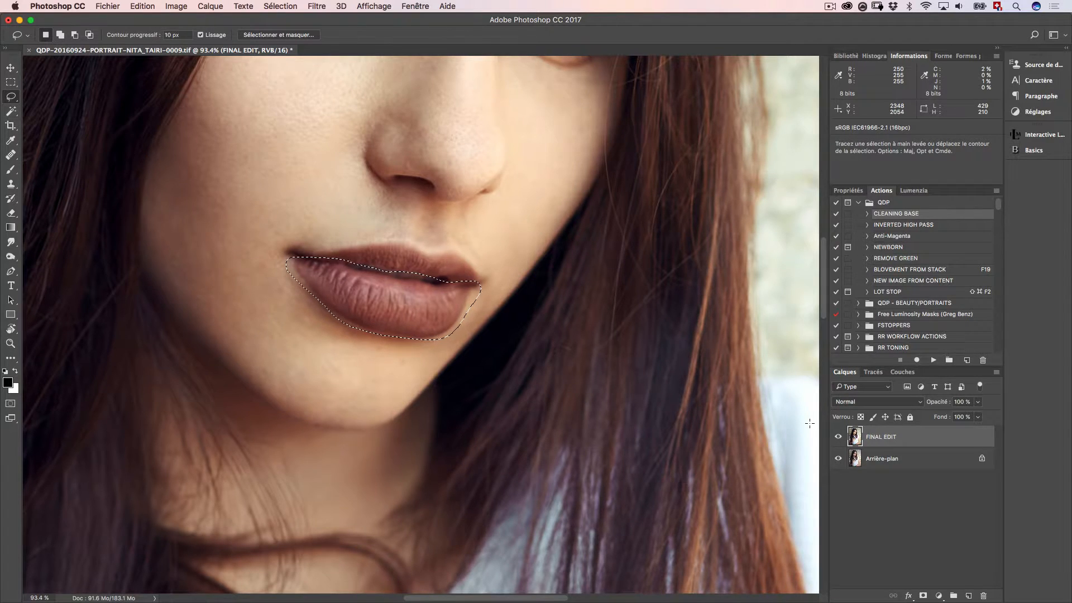
Copy the selected lower lip to a new layer and rename that layer "lèvre".
key("super+j")
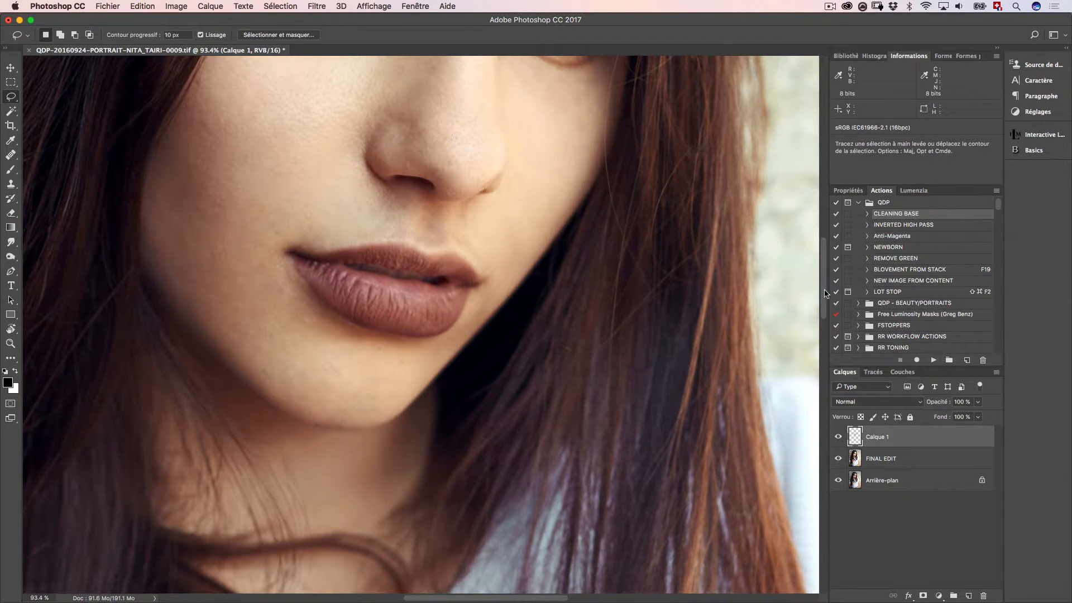
double_click(875, 435)
key("BackSpace")
key("Return")
Try moving the lower-lip copy up over the upper lip and undo each move.
key("v")
left_click_drag(466, 321, 499, 230)
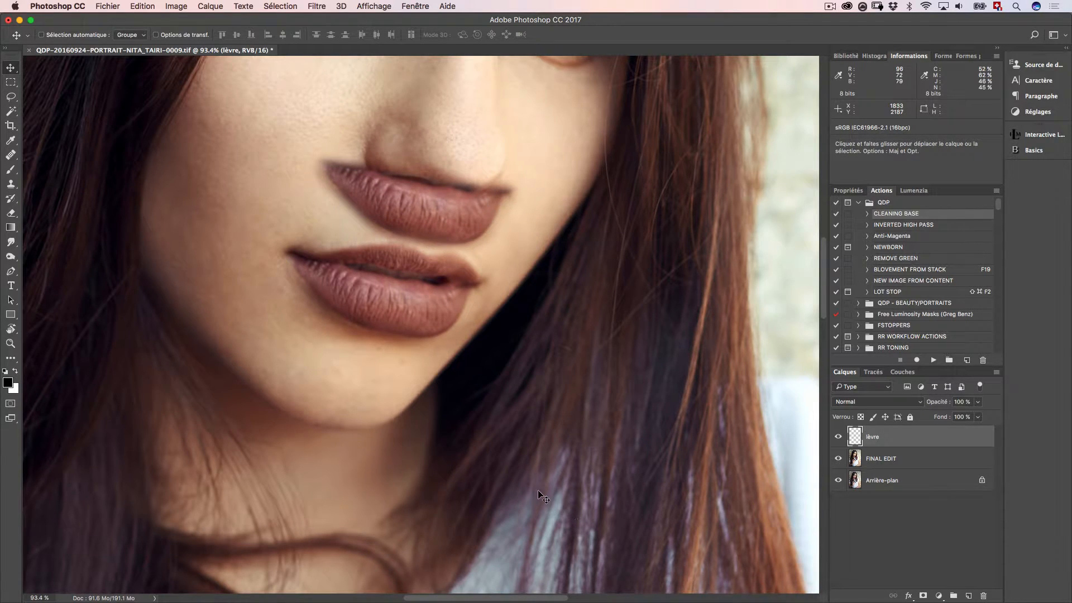
key("super+z")
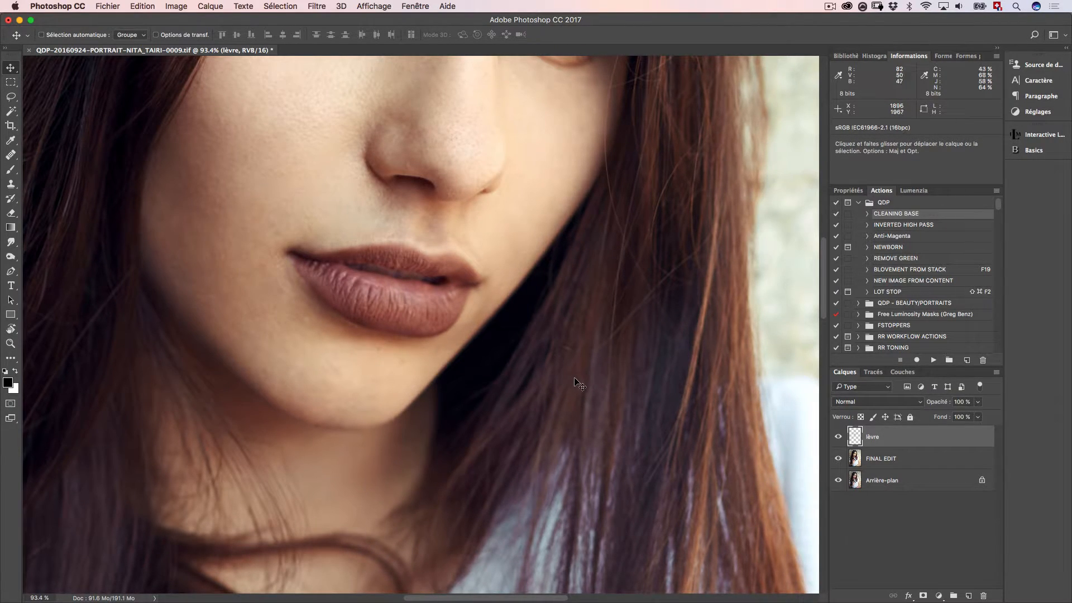
key("l")
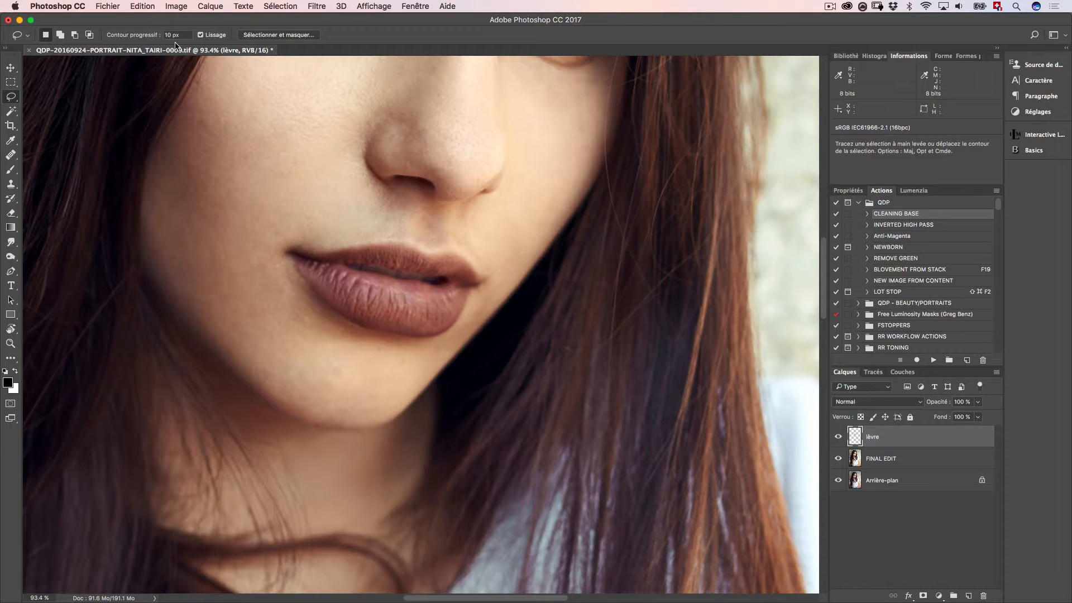
key("v")
left_click_drag(457, 296, 447, 229)
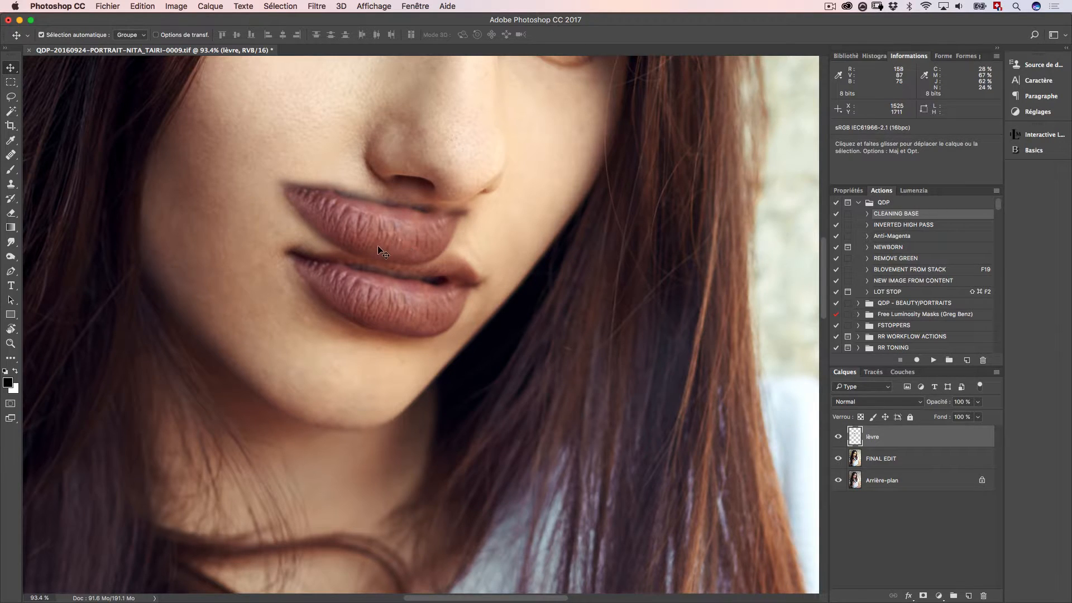
key("super+z")
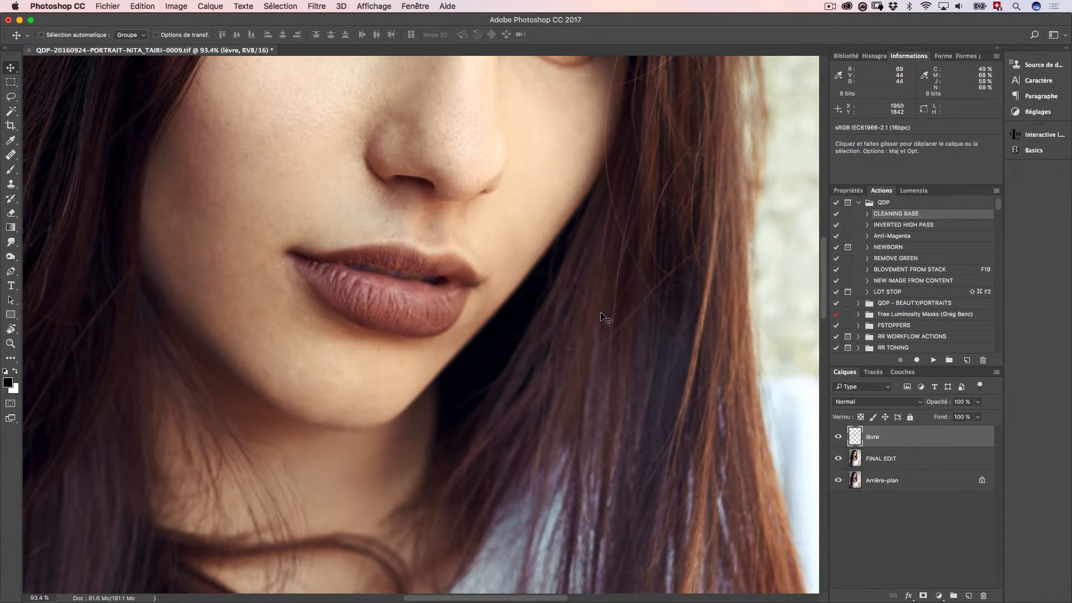
Start a Warp transform on the lèvre layer and pull the mesh's upper-left curve handle up and inward.
key("super+t")
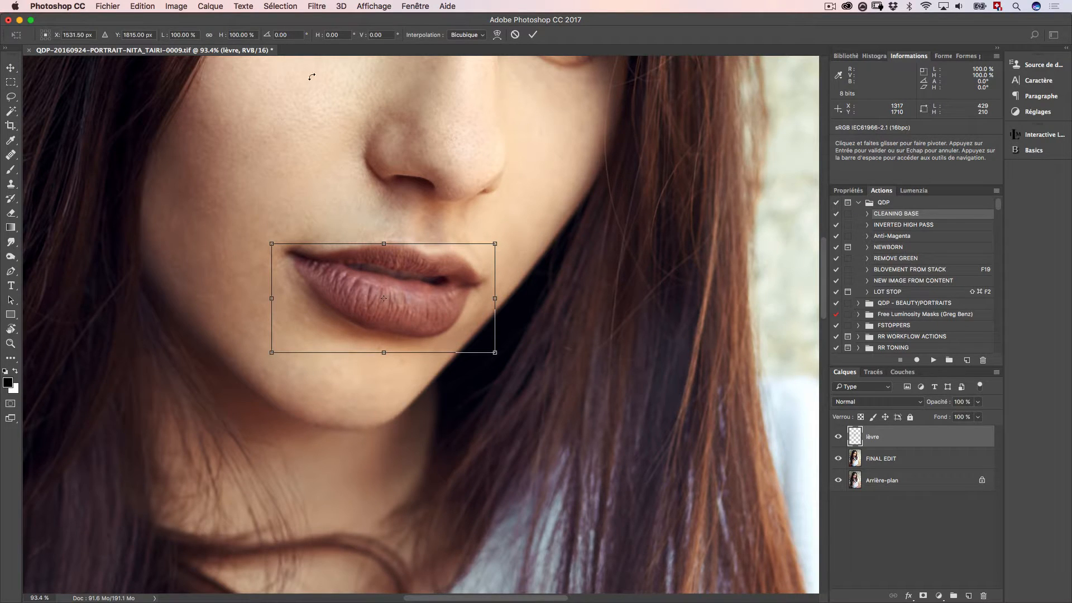
left_click(149, 6)
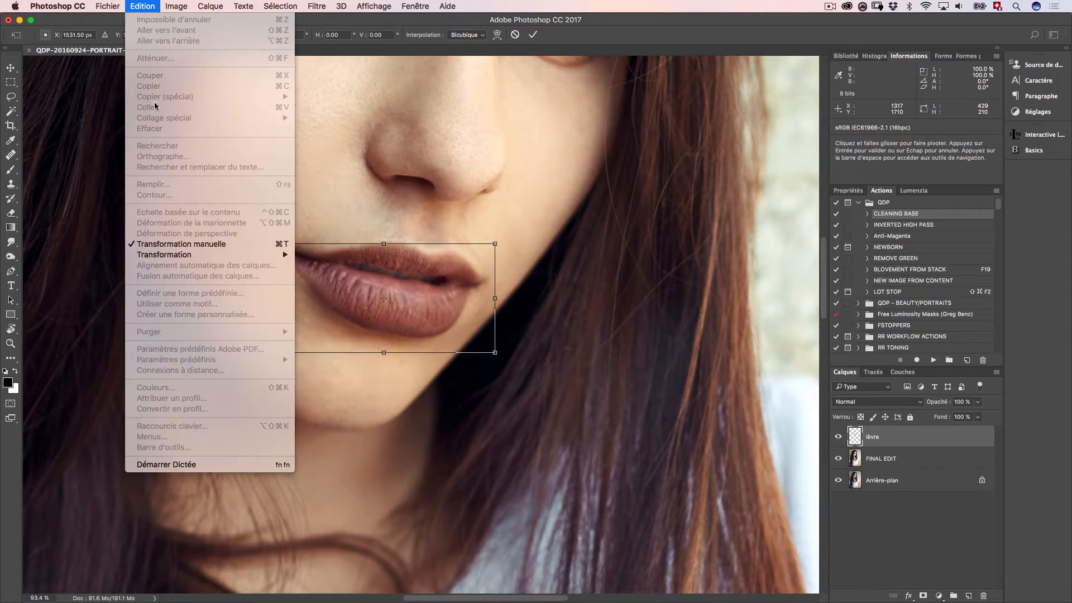
left_click(200, 246)
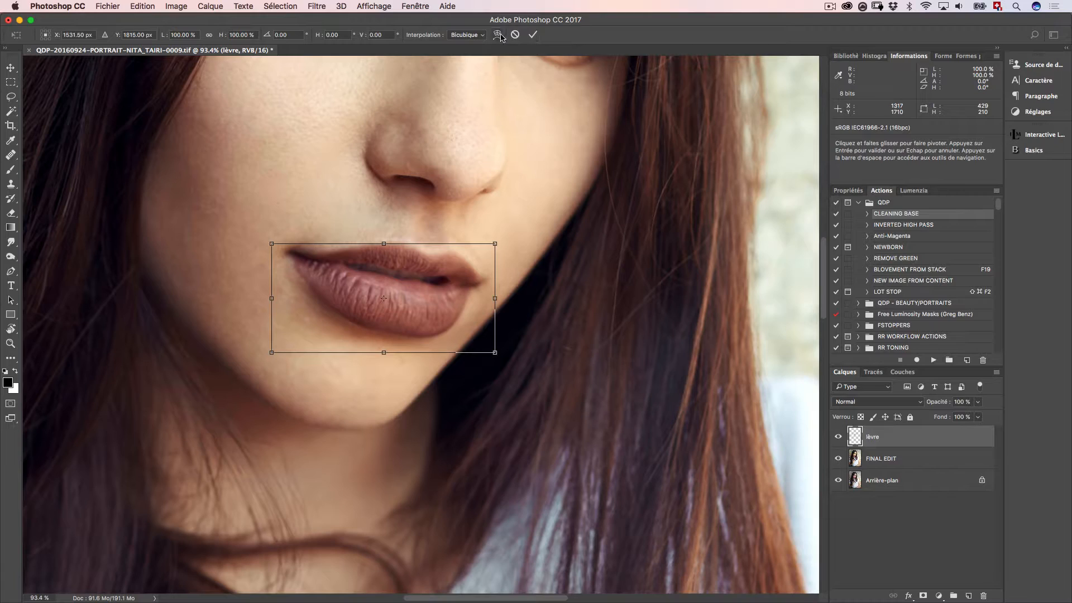
left_click(497, 35)
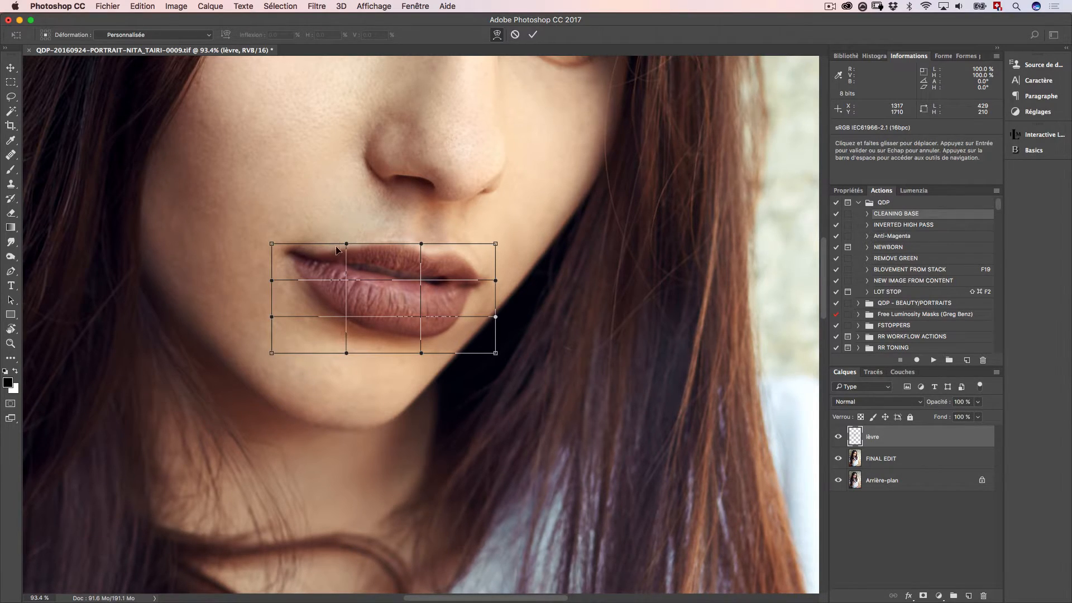
left_click_drag(347, 244, 371, 221)
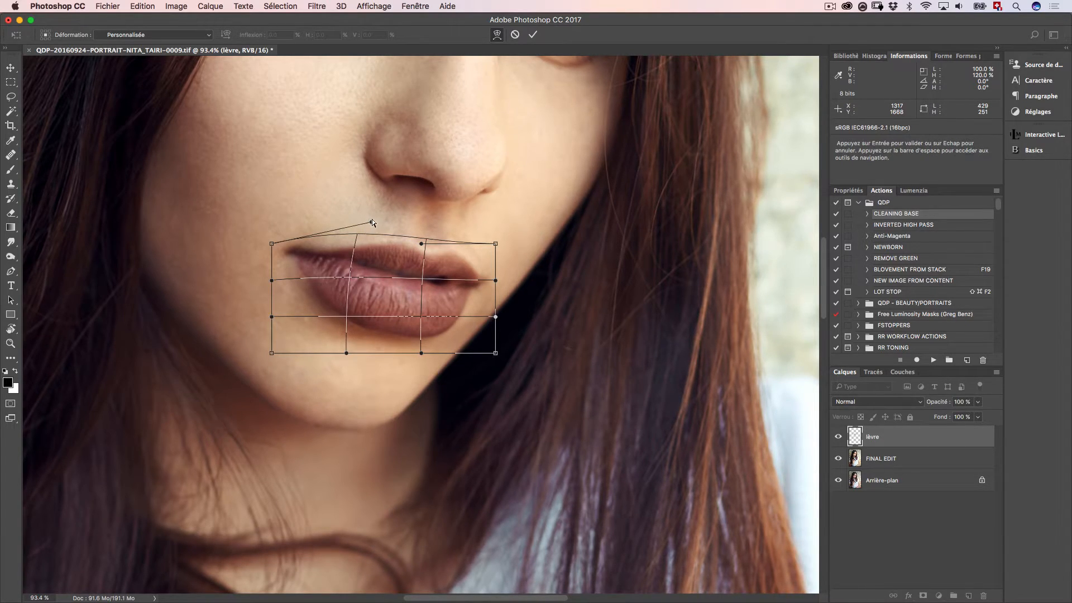
left_click_drag(371, 221, 334, 98)
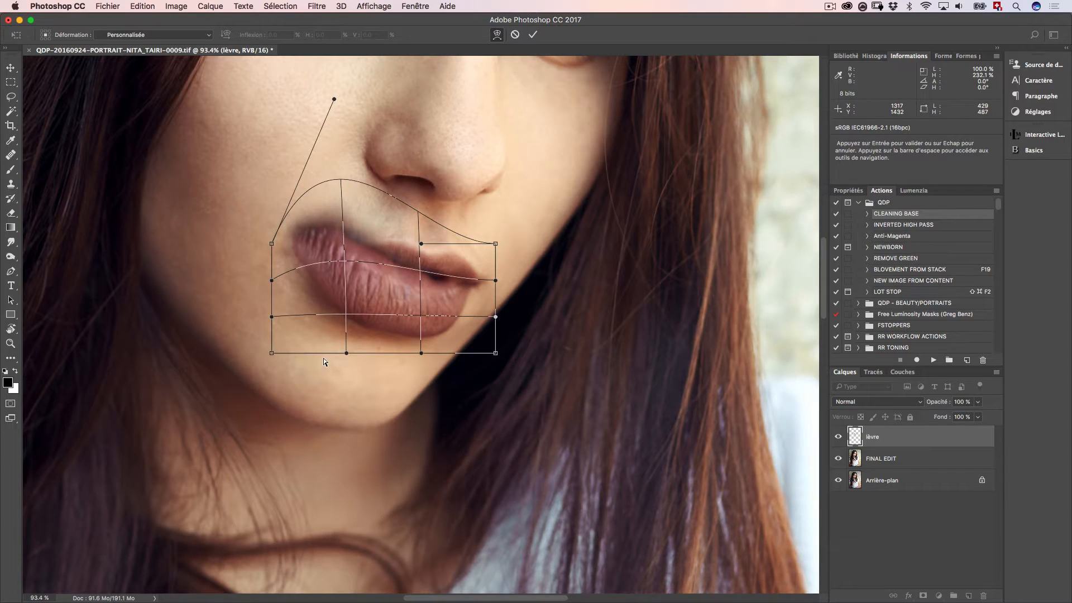
key("super+z")
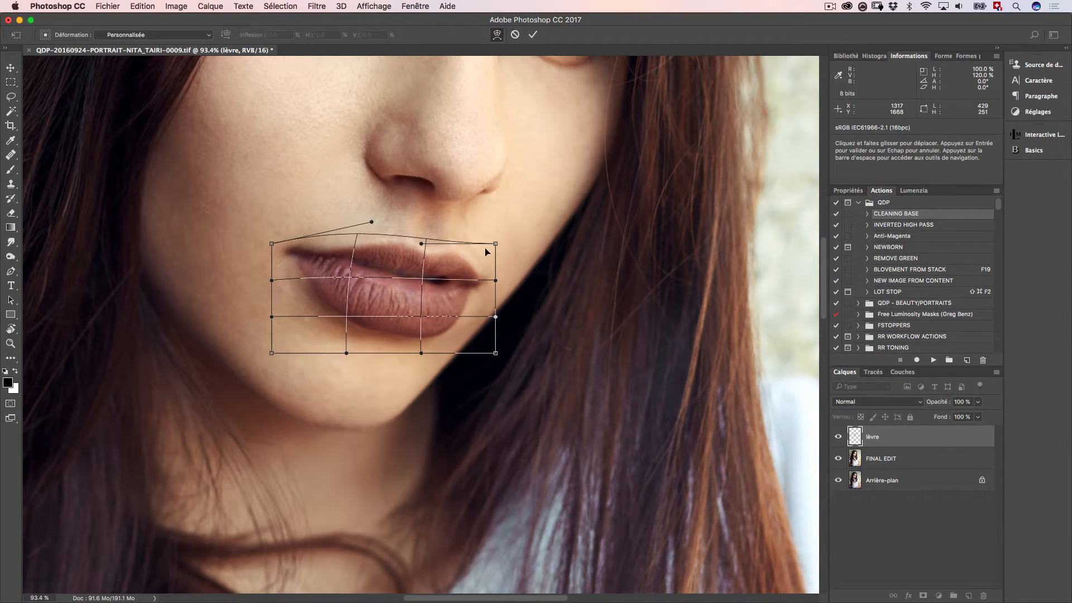
Raise the upper-right part of the warp mesh, tuck in its lower-right corner, and apply the warp to the lip copy.
left_click_drag(428, 244, 426, 217)
left_click_drag(423, 314, 424, 311)
left_click_drag(487, 352, 482, 350)
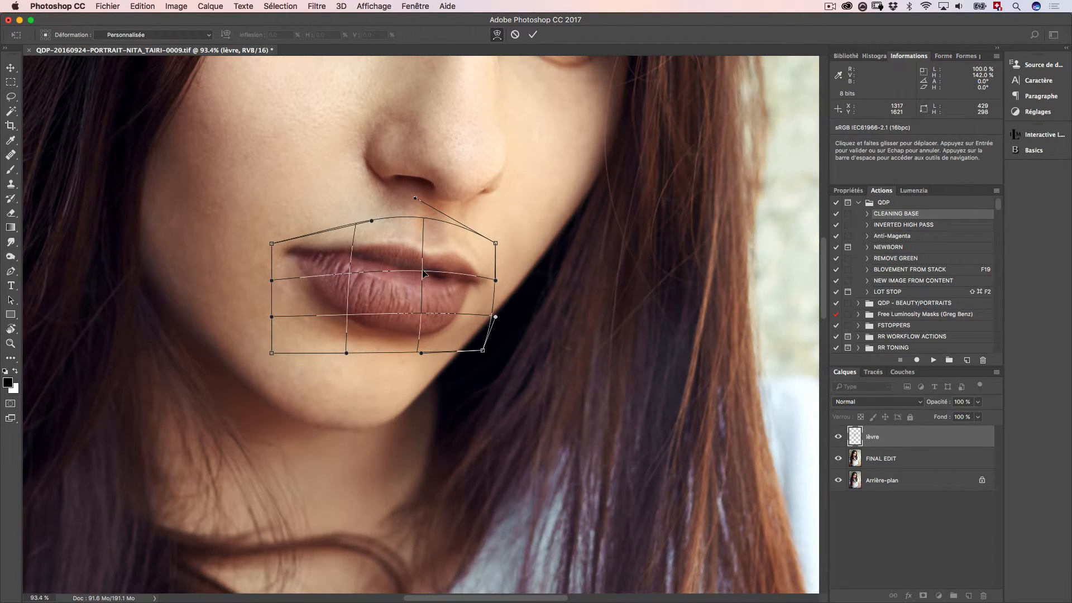
left_click_drag(422, 267, 425, 265)
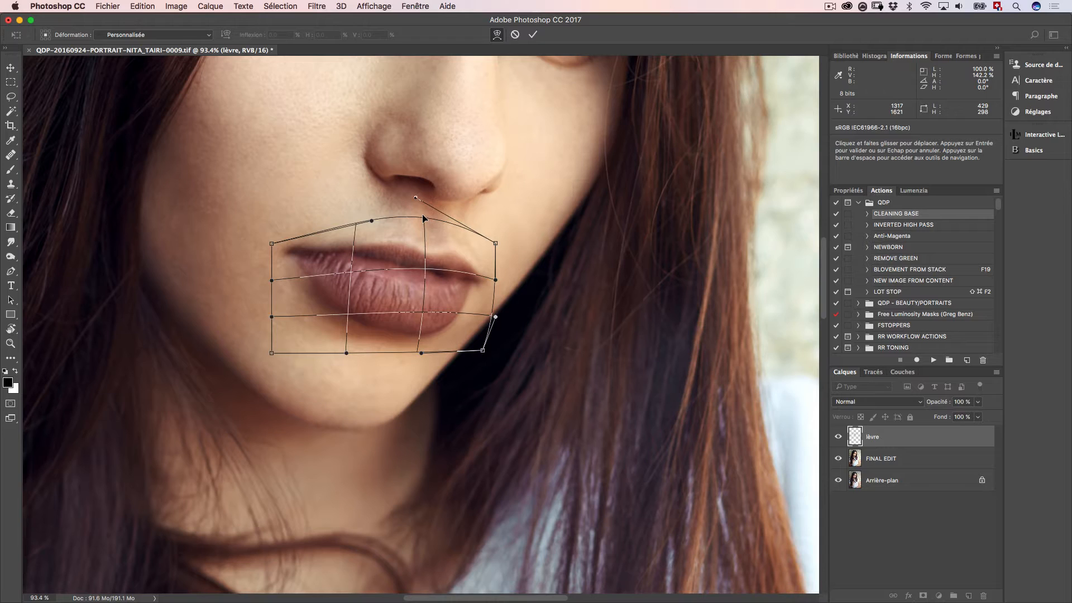
left_click_drag(427, 213, 425, 223)
key("Return")
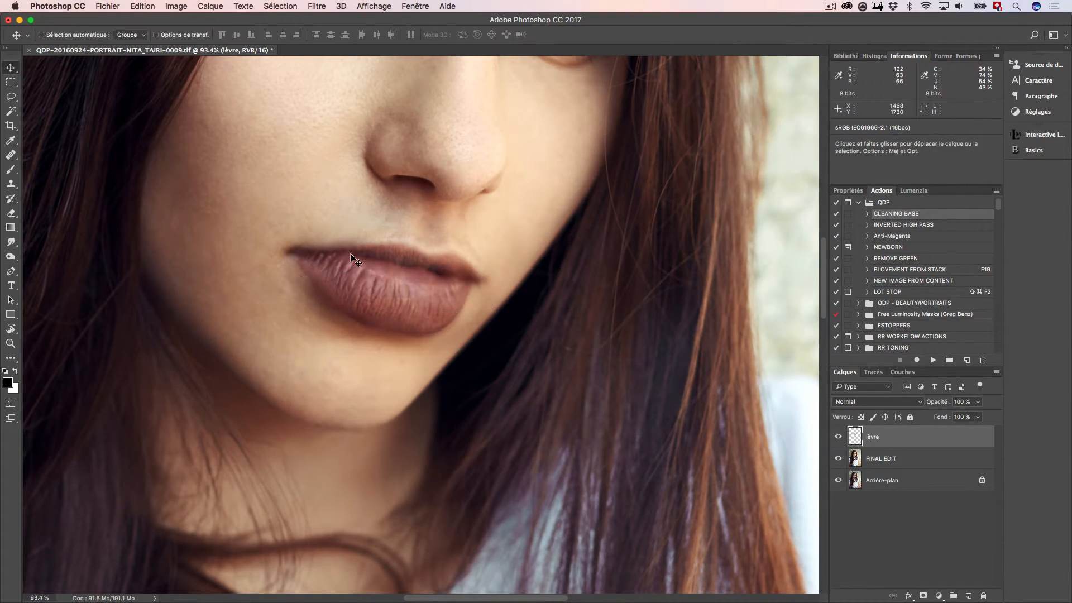
Compare the warped lip at 50% and 100% opacity, and add a black layer mask to the lèvre layer.
key("5")
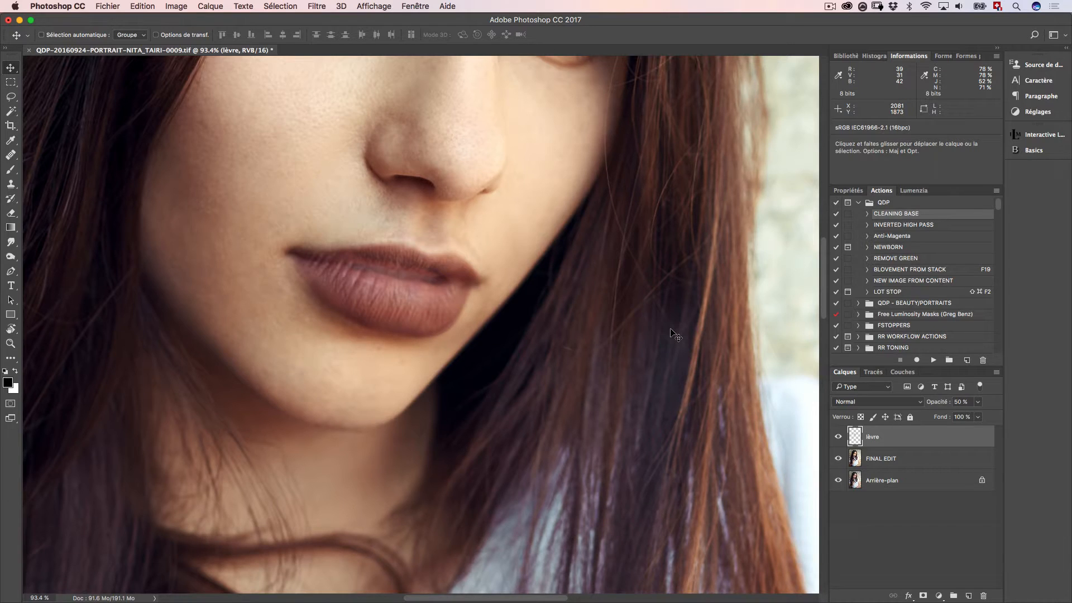
key("0")
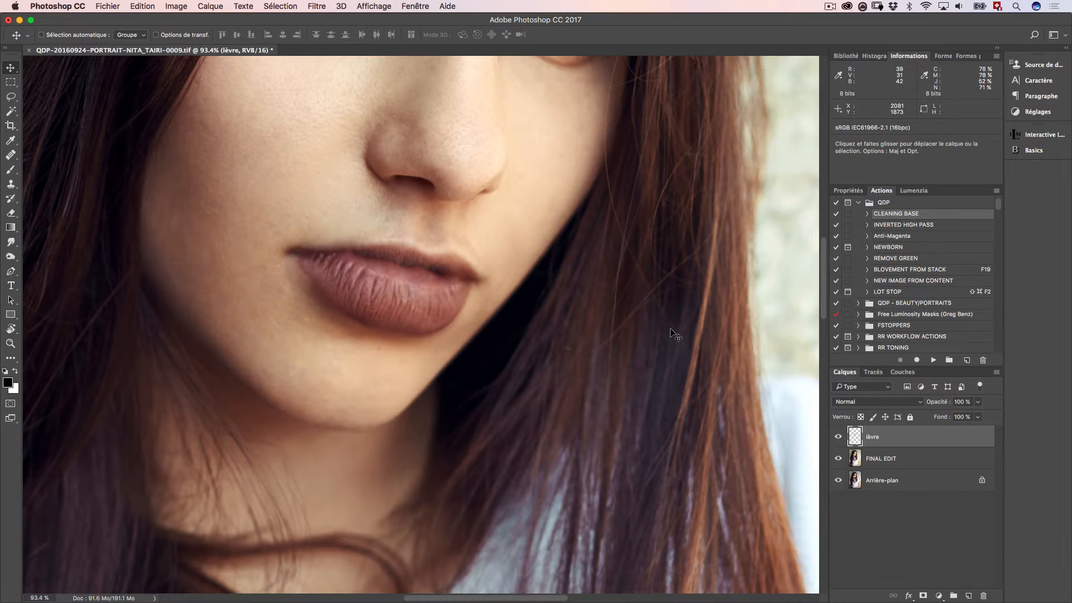
left_click(926, 595, "alt")
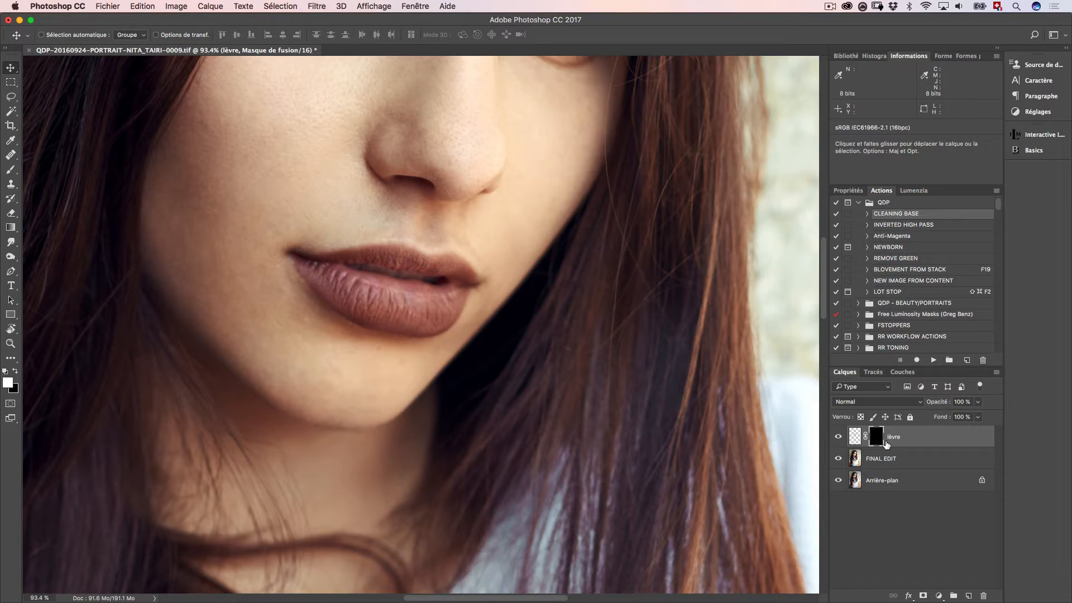
Choose a soft round brush for painting in white and reduce its size to about 92 px.
key("b")
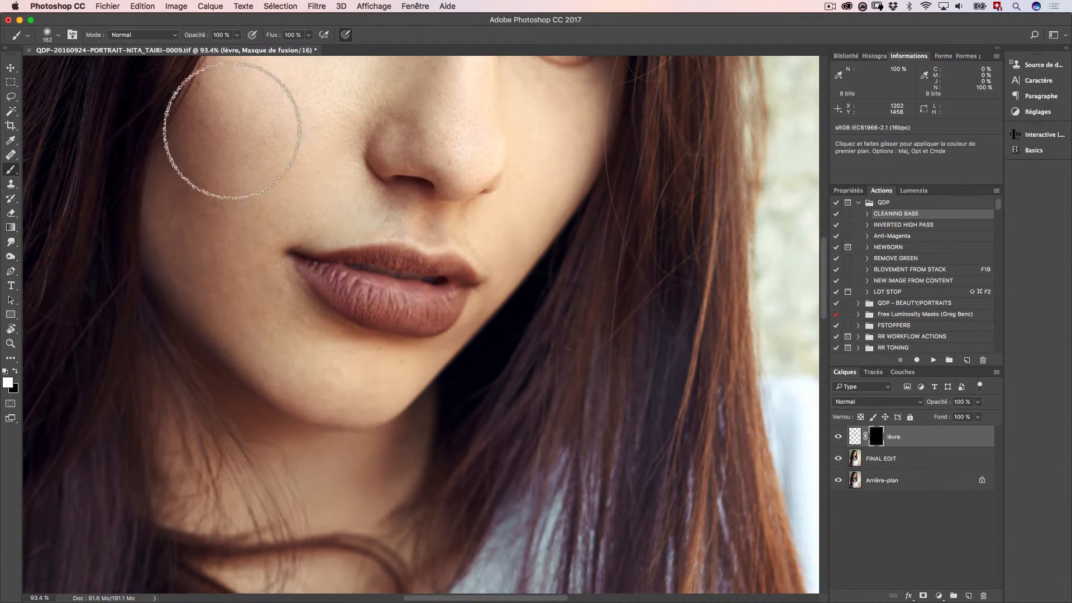
right_click(257, 161)
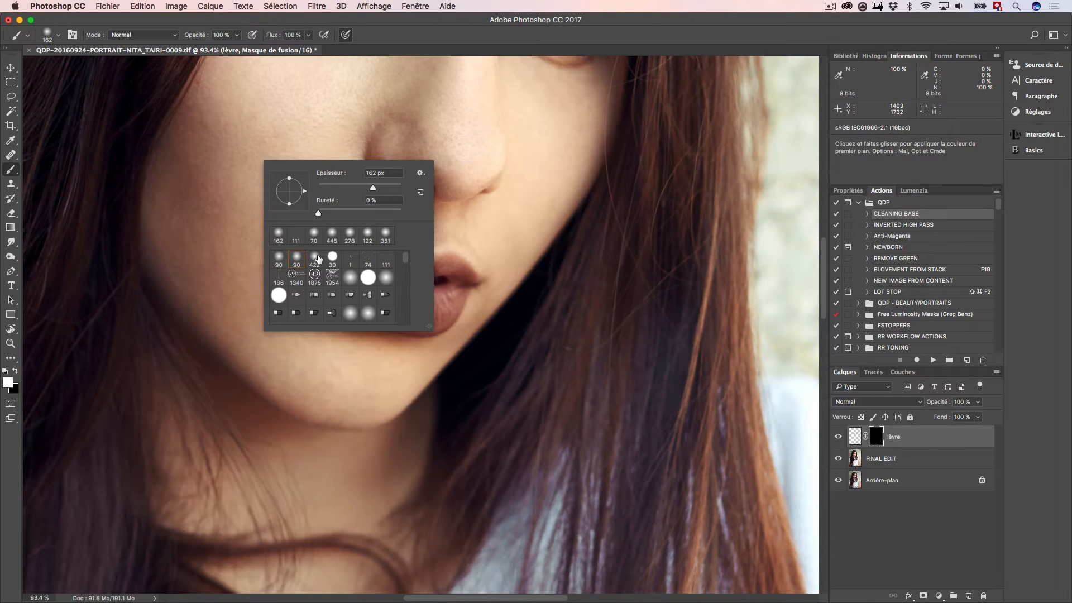
left_click(315, 260)
key("Return")
left_click_drag(210, 205, 194, 210)
left_click_drag(292, 221, 263, 225)
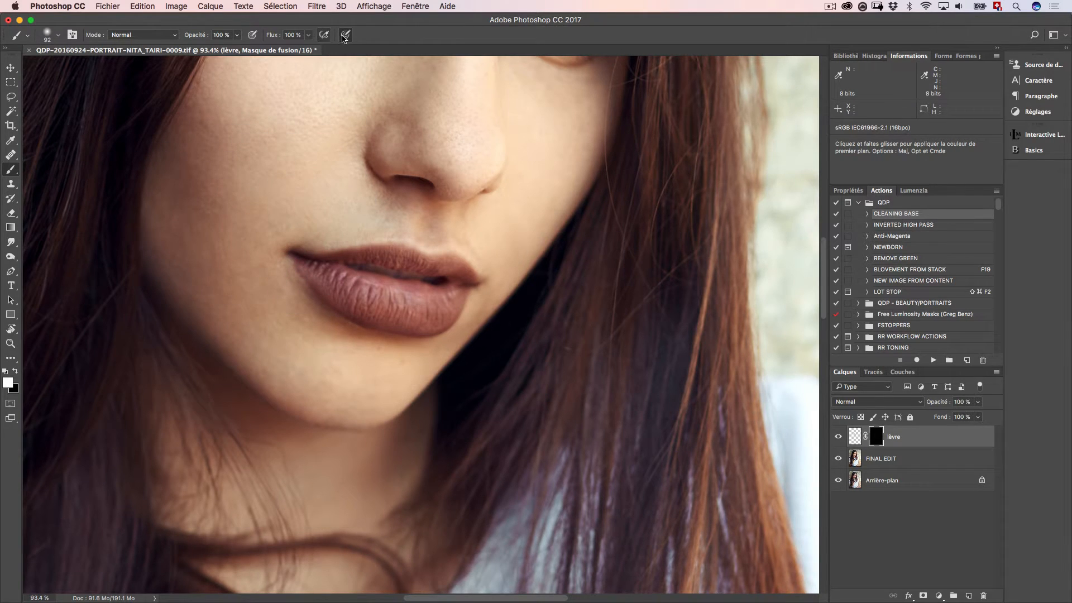
Paint white on the lèvre layer's mask over the lower lip with a small brush at 30% opacity.
left_click_drag(390, 306, 367, 301)
left_click(857, 440)
left_click(876, 438)
mouse_move(396, 314)
left_mouse_down()
mouse_move(367, 315)
mouse_move(312, 269)
mouse_move(350, 284)
mouse_move(326, 269)
mouse_move(355, 266)
mouse_move(310, 263)
mouse_move(400, 293)
mouse_move(380, 286)
mouse_move(393, 287)
mouse_move(380, 290)
mouse_move(385, 301)
mouse_move(360, 294)
mouse_move(404, 317)
mouse_move(393, 317)
mouse_move(431, 322)
mouse_move(449, 294)
mouse_move(415, 289)
mouse_move(450, 298)
mouse_move(425, 318)
mouse_move(449, 306)
mouse_move(421, 318)
mouse_move(344, 295)
left_mouse_up()
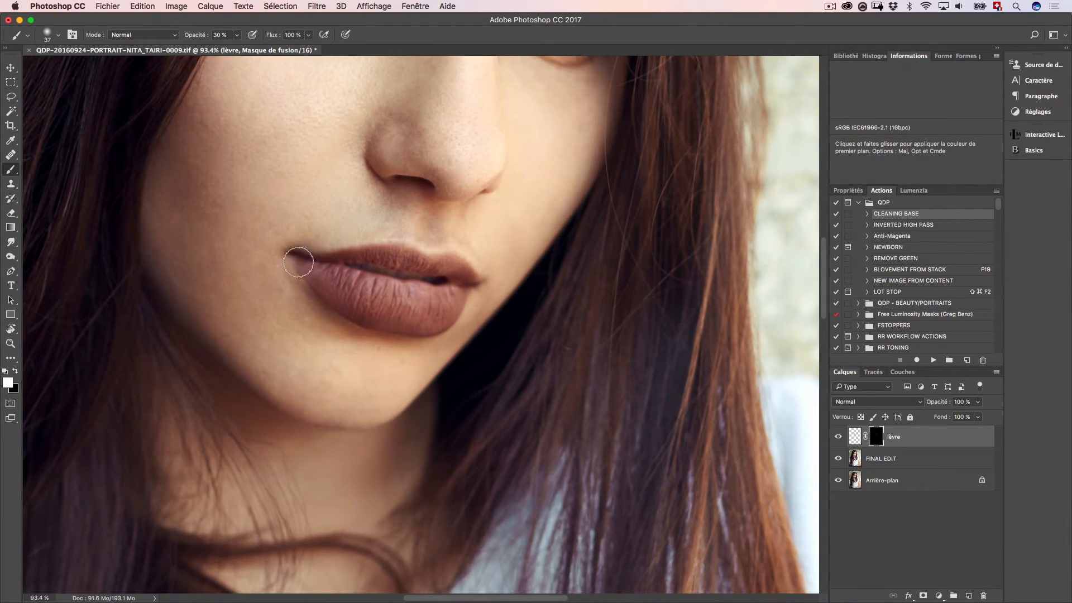
Refine the mask across the lower lip with 30% opacity strokes, alternating between black and white.
key("x")
mouse_move(313, 262)
left_mouse_down()
mouse_move(293, 253)
mouse_move(331, 267)
mouse_move(304, 262)
mouse_move(303, 280)
mouse_move(292, 264)
mouse_move(328, 306)
mouse_move(298, 281)
mouse_move(322, 297)
mouse_move(309, 273)
mouse_move(318, 264)
mouse_move(297, 269)
mouse_move(318, 273)
mouse_move(305, 261)
mouse_move(339, 293)
mouse_move(323, 292)
mouse_move(333, 304)
mouse_move(320, 296)
mouse_move(361, 316)
mouse_move(346, 294)
mouse_move(388, 322)
mouse_move(432, 331)
mouse_move(313, 316)
mouse_move(441, 306)
left_mouse_up()
mouse_move(405, 273)
left_mouse_down()
mouse_move(416, 292)
mouse_move(408, 305)
mouse_move(431, 325)
mouse_move(415, 337)
mouse_move(431, 327)
mouse_move(419, 304)
mouse_move(406, 321)
mouse_move(359, 314)
mouse_move(374, 310)
mouse_move(376, 293)
mouse_move(352, 274)
mouse_move(418, 283)
mouse_move(358, 298)
mouse_move(411, 300)
mouse_move(392, 311)
mouse_move(427, 327)
mouse_move(386, 316)
mouse_move(404, 307)
mouse_move(347, 302)
mouse_move(443, 314)
mouse_move(359, 302)
mouse_move(411, 320)
mouse_move(352, 312)
left_mouse_up()
key("x")
key("x")
left_click_drag(422, 323, 410, 324)
key("x")
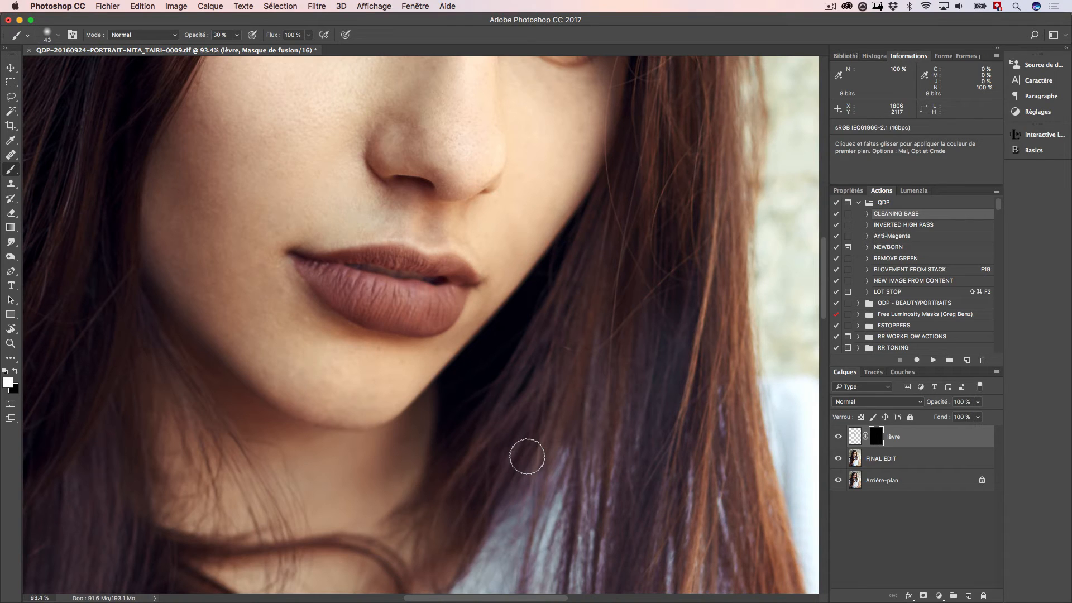
Examine the retouched lips in the full portrait and close up.
key("super+0")
key("v")
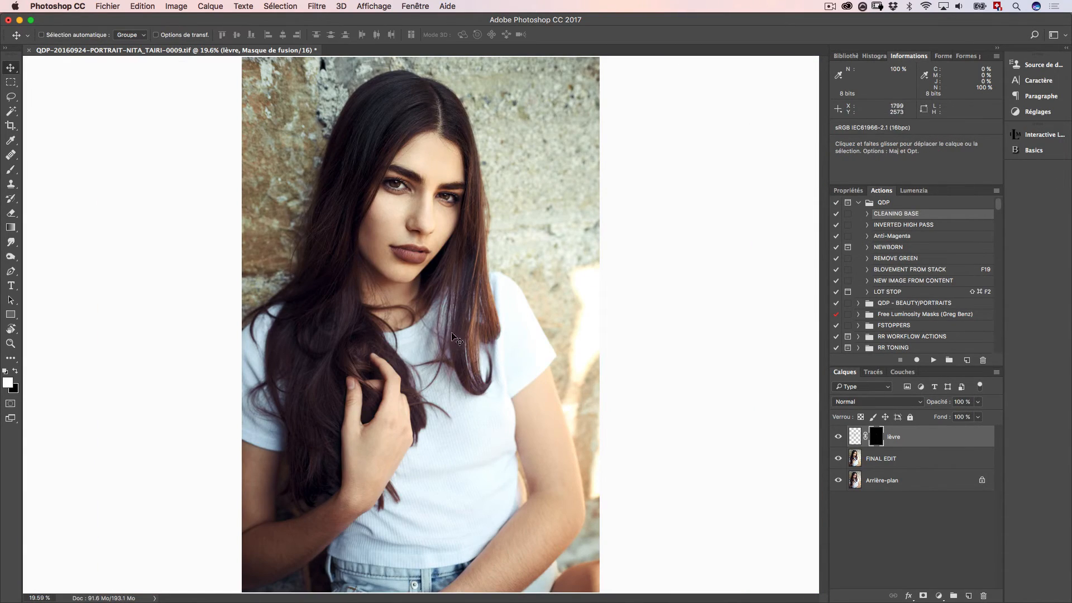
scroll(420, 230, "up", 5)
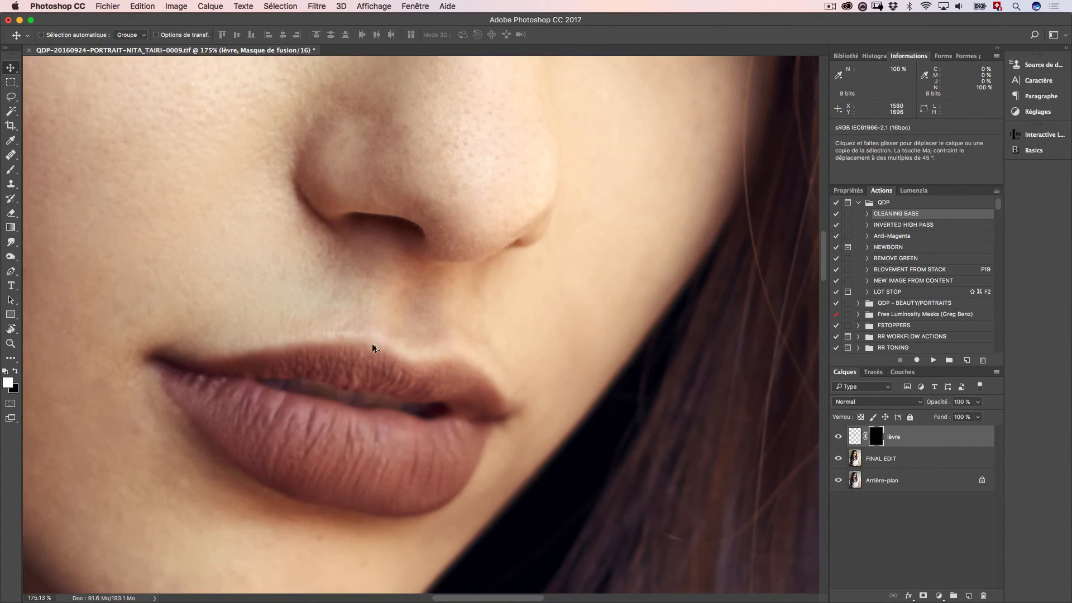
left_click_drag(345, 408, 378, 362)
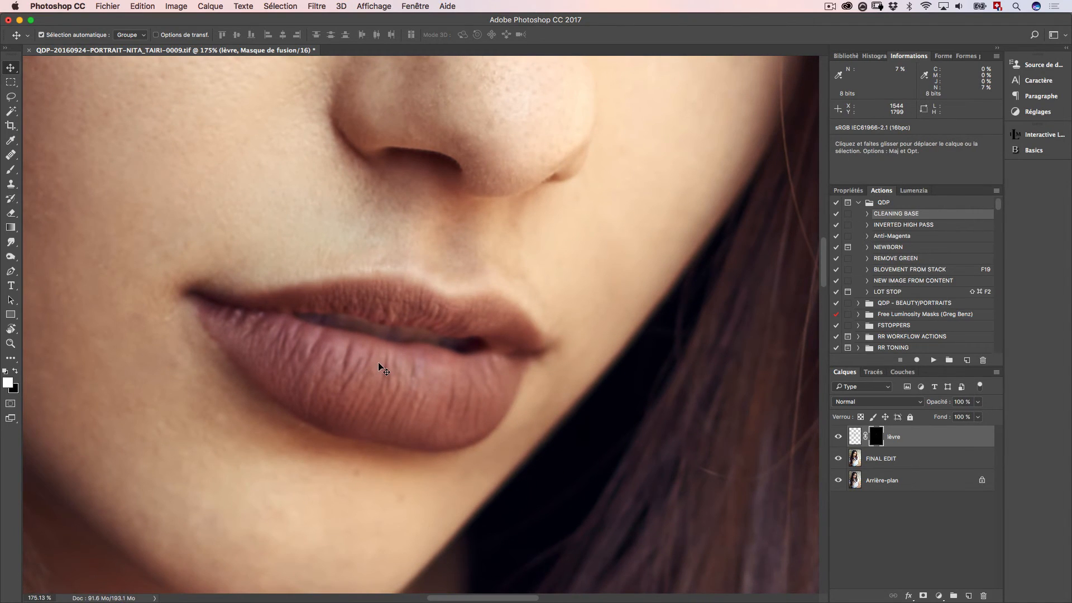
key("super+0")
scroll(412, 237, "up", 4)
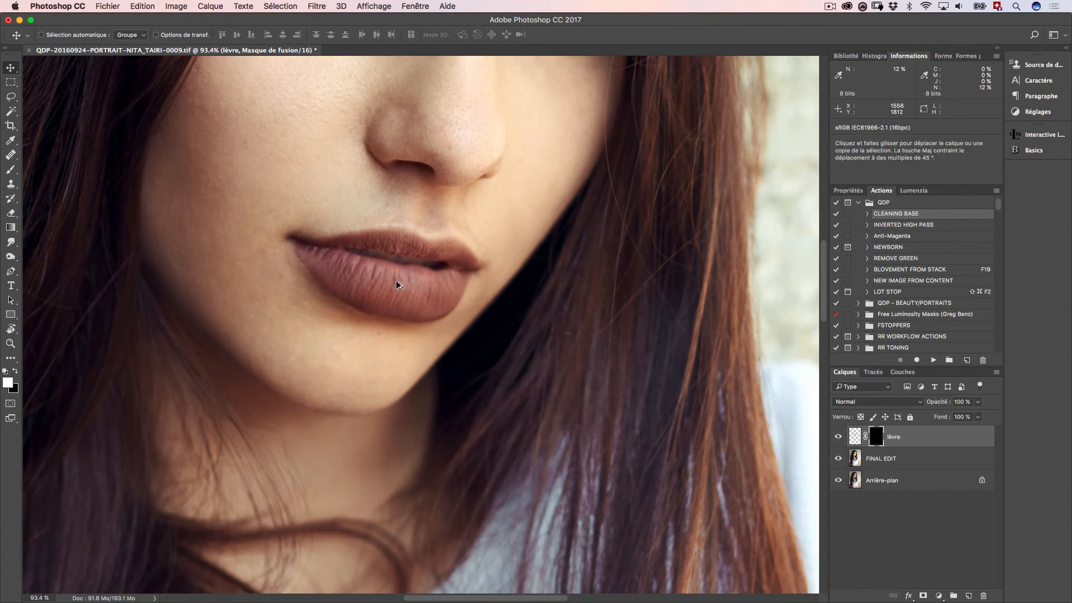
scroll(396, 269, "down", 4)
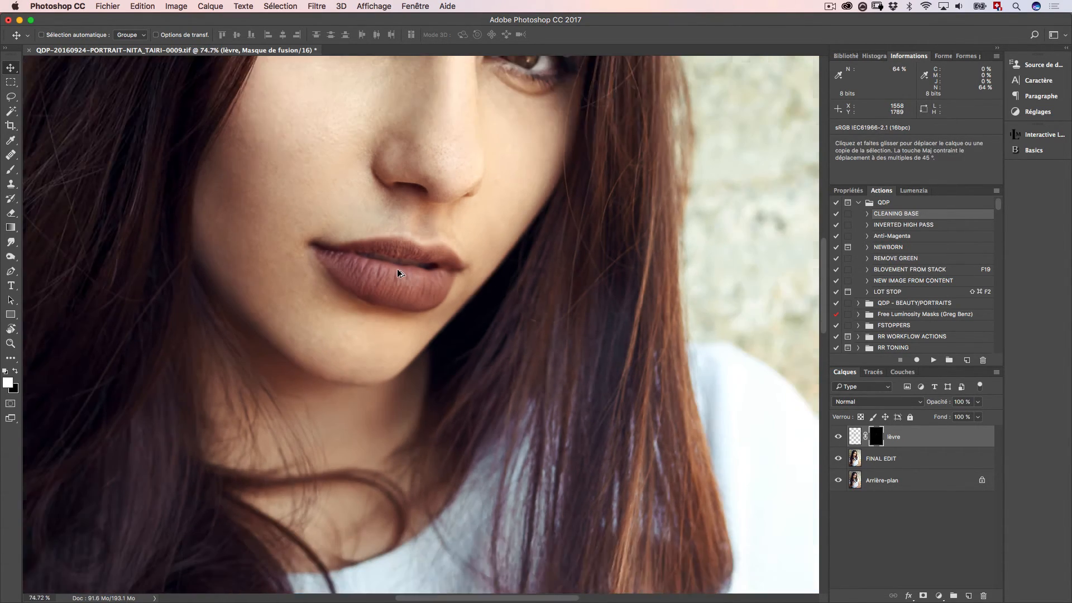